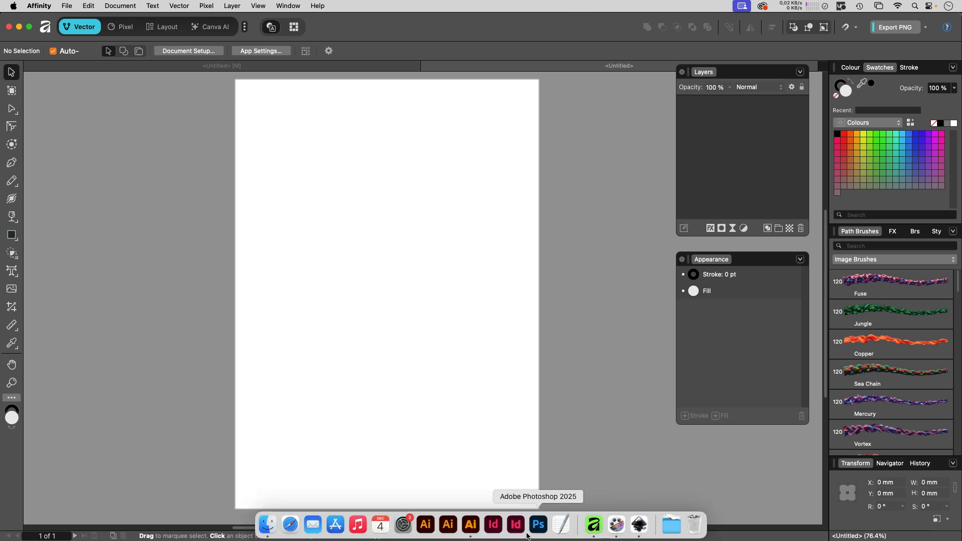
- Switch to Adobe Illustrator and draw a circle about 57.5 mm wide with the Ellipse tool
left_click(471, 524)
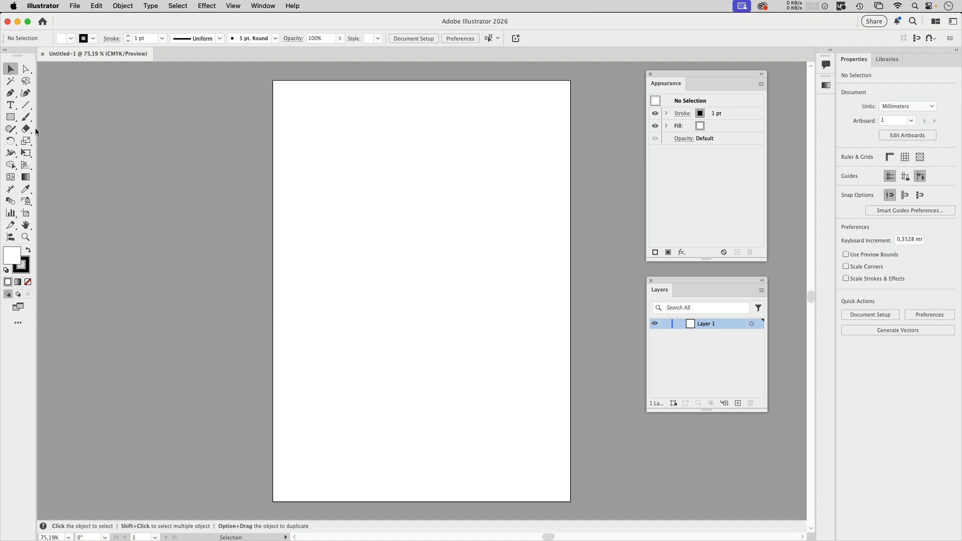
left_click_drag(10, 117, 51, 139)
left_click_drag(319, 135, 403, 216)
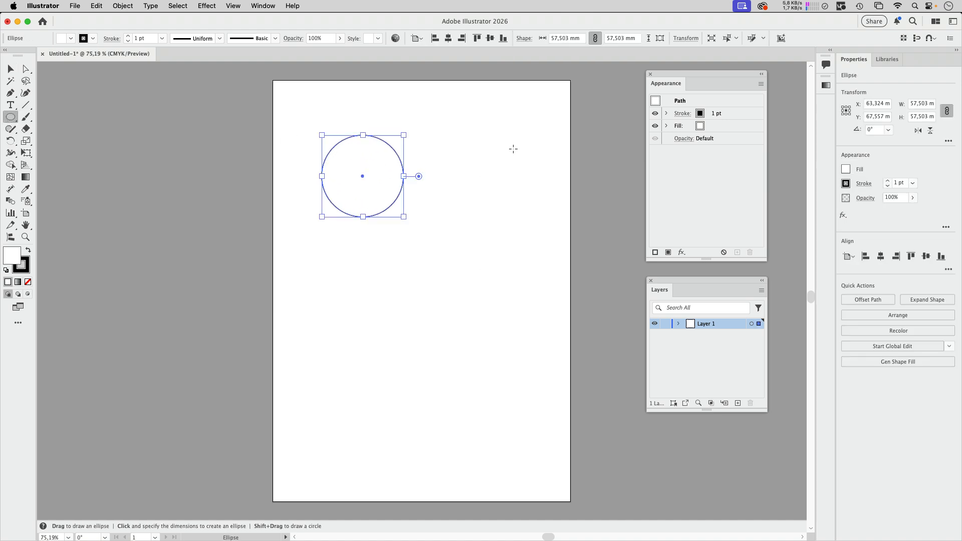
- Set the circle's stroke weight to 6 pt in the Appearance panel
left_click(741, 116)
left_click(719, 111)
left_click(719, 111)
left_click(718, 112)
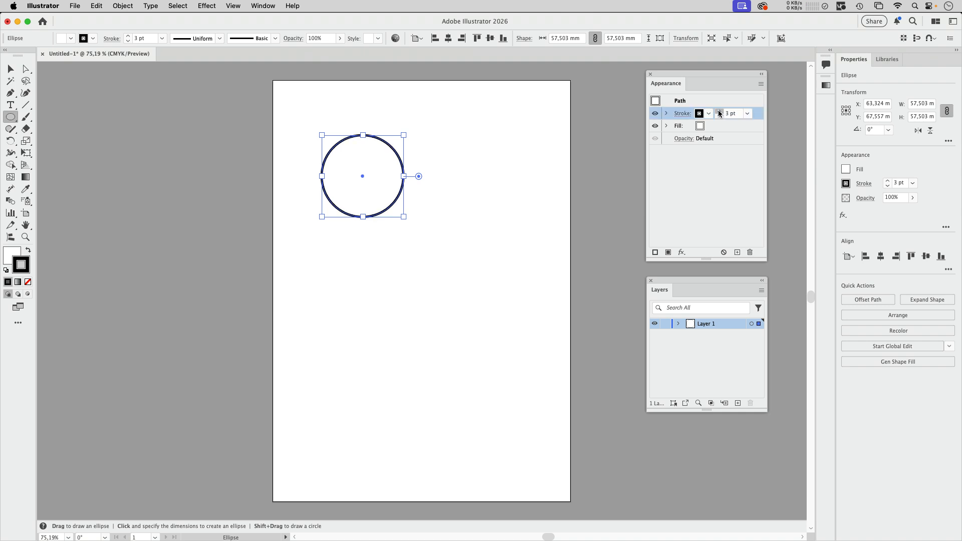
left_click(719, 111)
left_click(719, 112)
- Add a new stroke, color it orange and set its weight to 5 pt
left_click(655, 253)
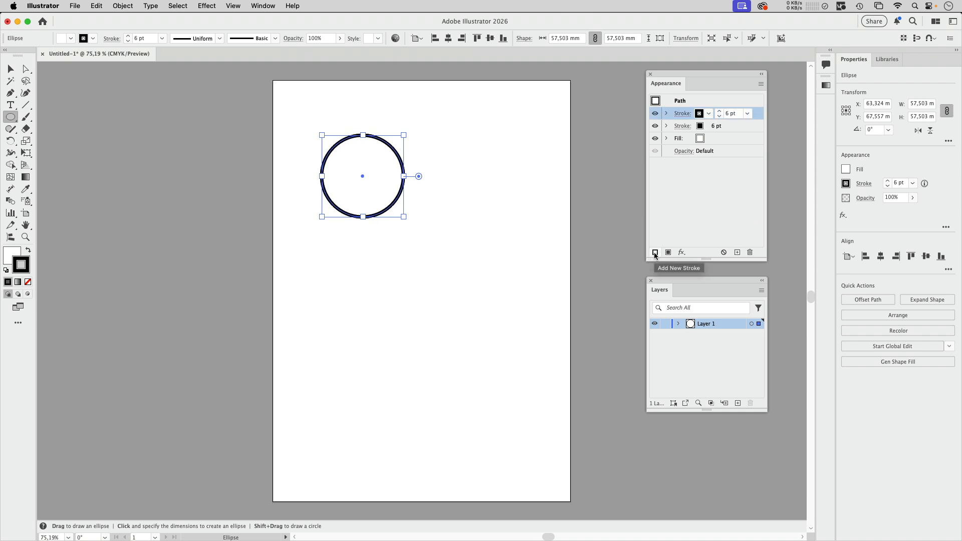
left_click(700, 125)
left_click(708, 126)
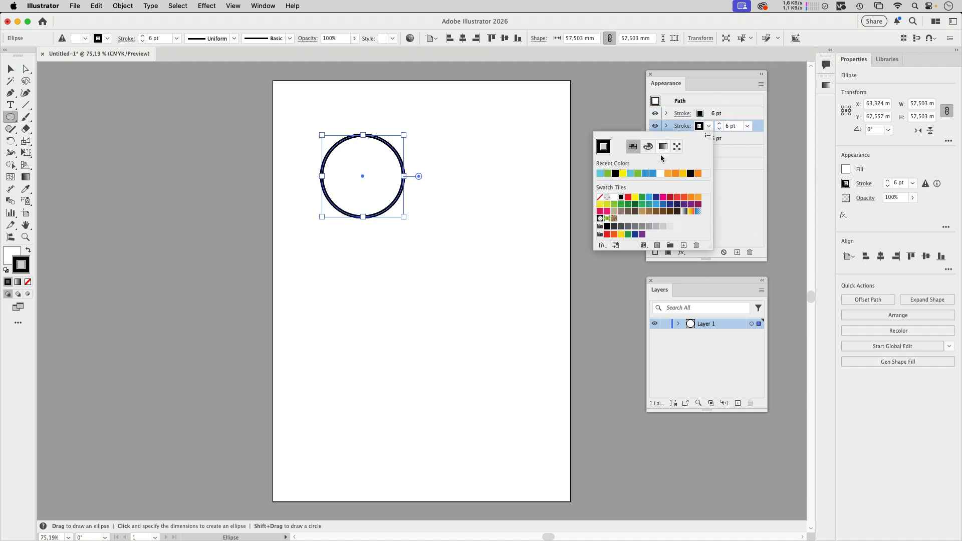
left_click(670, 175)
left_click(719, 131)
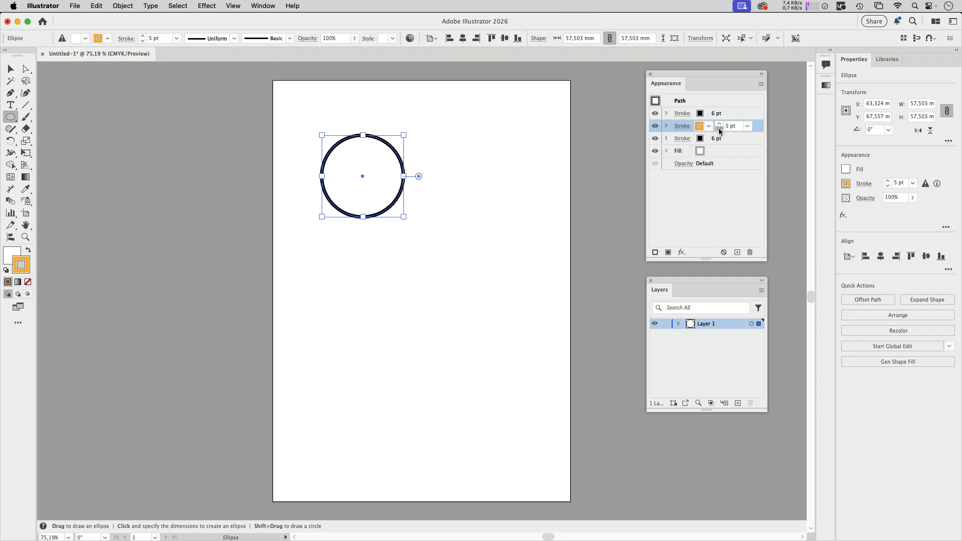
- Give the top stroke a 1 pt weight and a yellow color
left_click(700, 114)
left_click(707, 114)
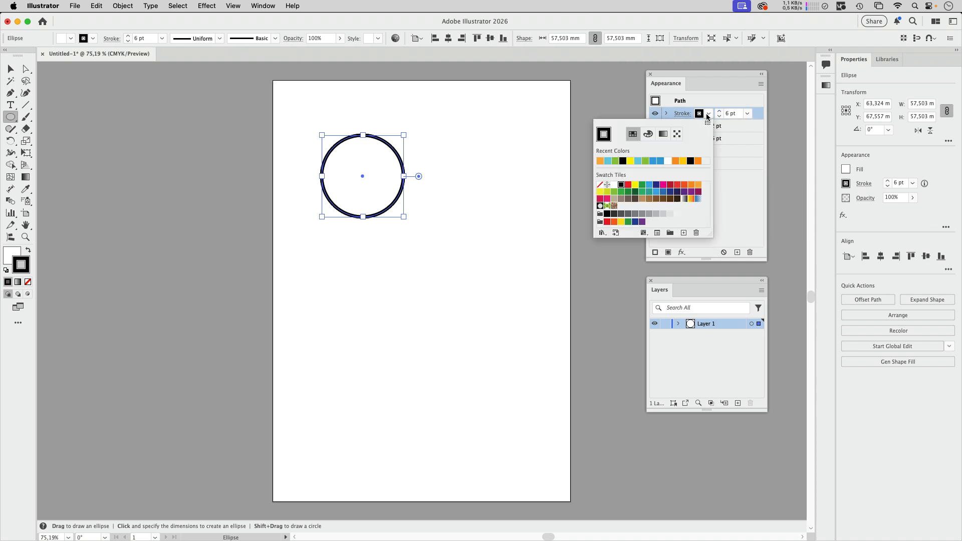
left_click(675, 161)
left_click(719, 116)
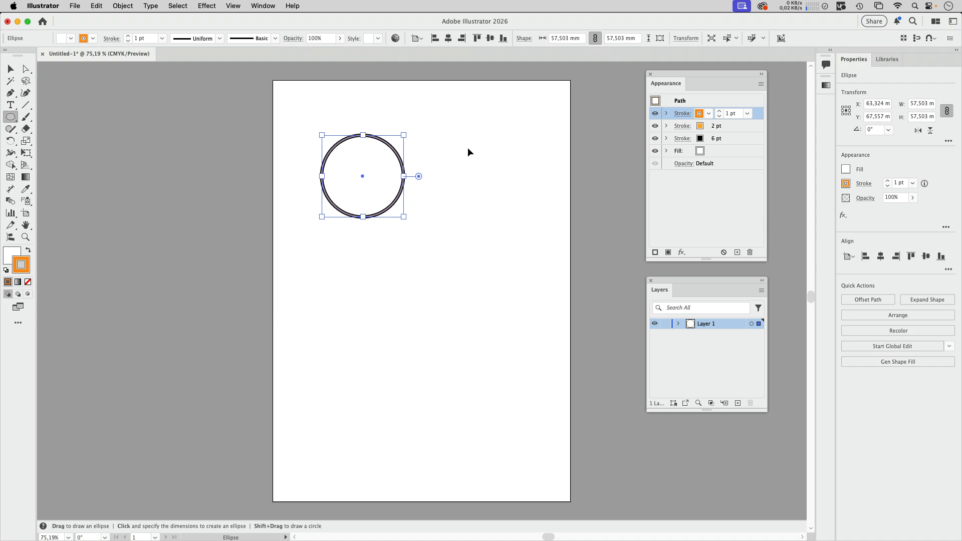
mouse_move(379, 146)
left_mouse_down()
mouse_move(553, 181)
mouse_move(636, 184)
left_mouse_up()
scroll(636, 184, "right", 2)
left_click(707, 114)
left_click(635, 184)
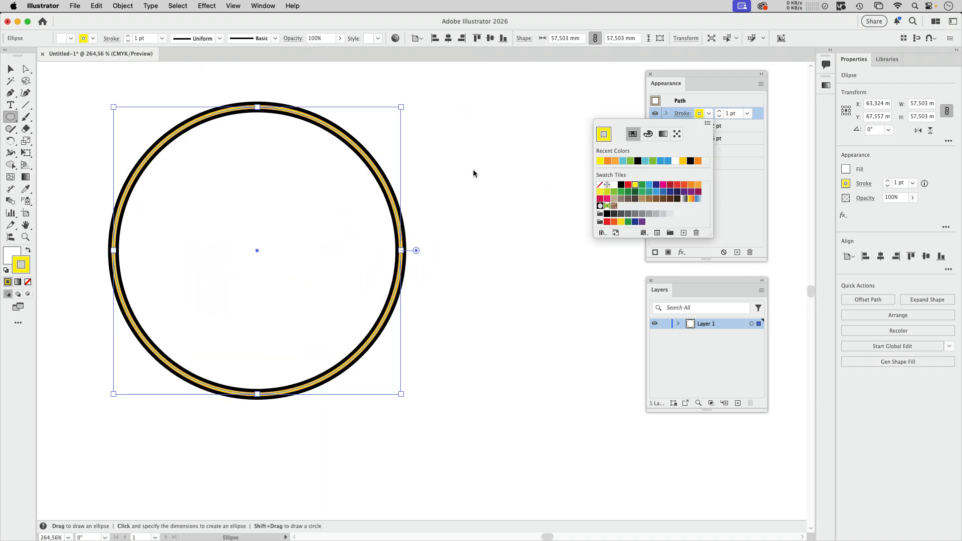
- Set the middle orange stroke's weight to 4 pt and reselect the circle
left_click(719, 123)
left_click(719, 124)
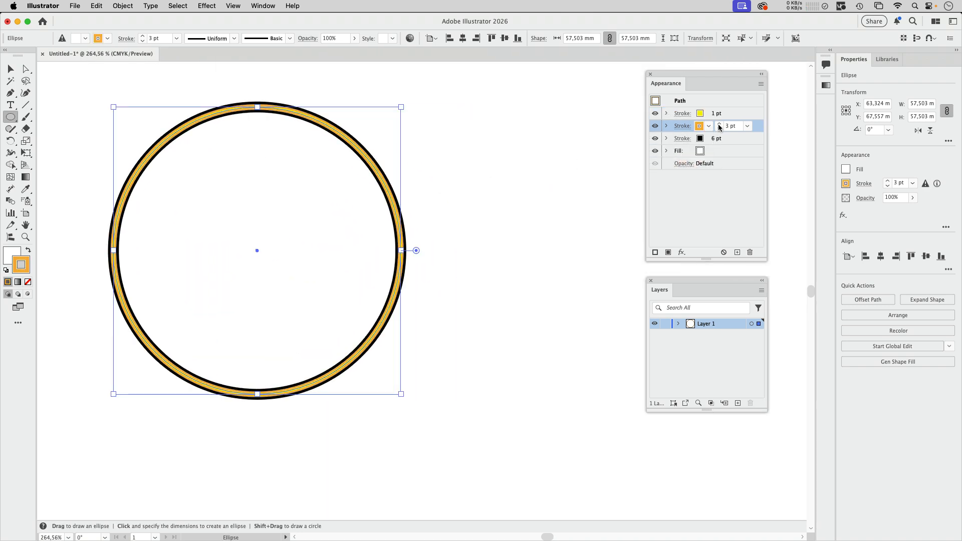
left_click(719, 124)
key("v")
left_click(490, 206)
scroll(376, 191, "up", 6)
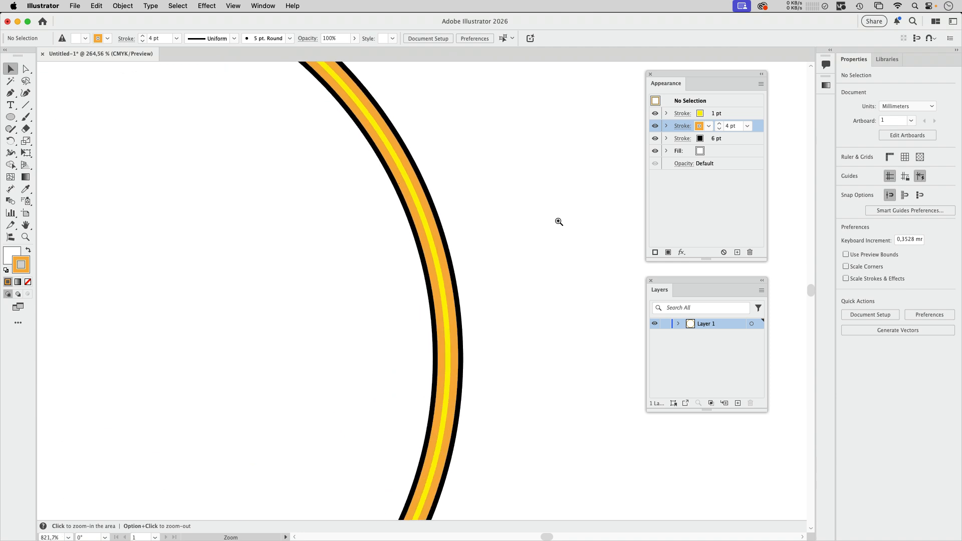
left_click_drag(520, 188, 392, 298)
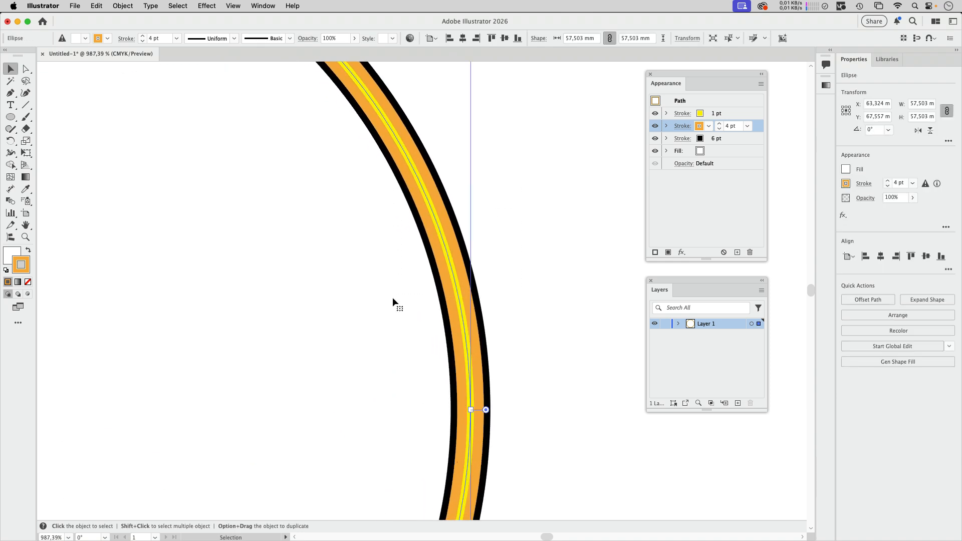
- Add two new fills to the circle and color the lower new fill orange
left_click(721, 152)
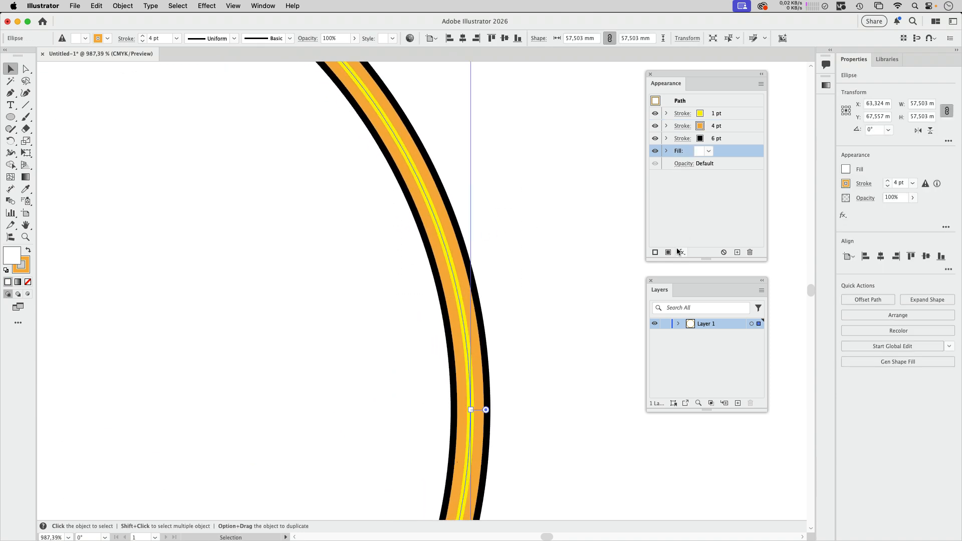
left_click(667, 252)
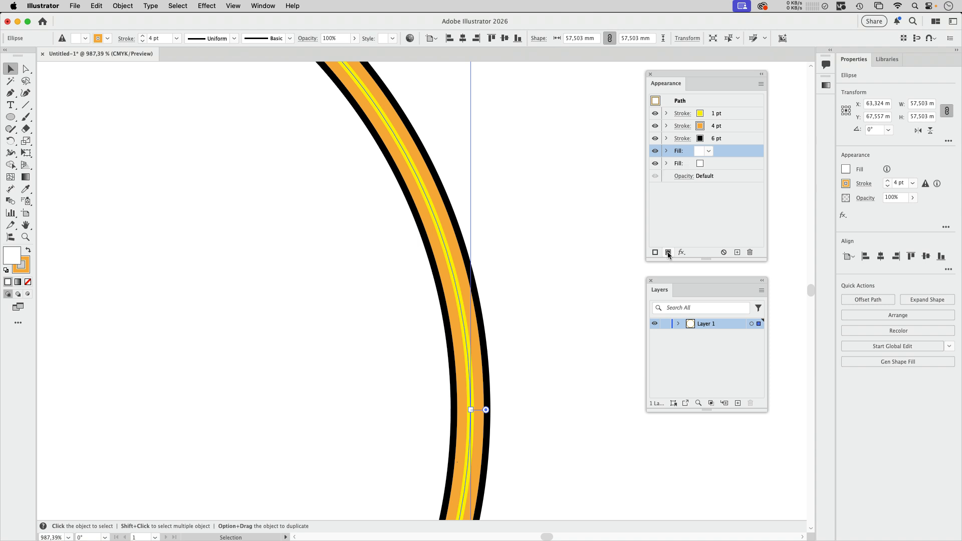
left_click(668, 252)
left_click(712, 164)
left_click(709, 164)
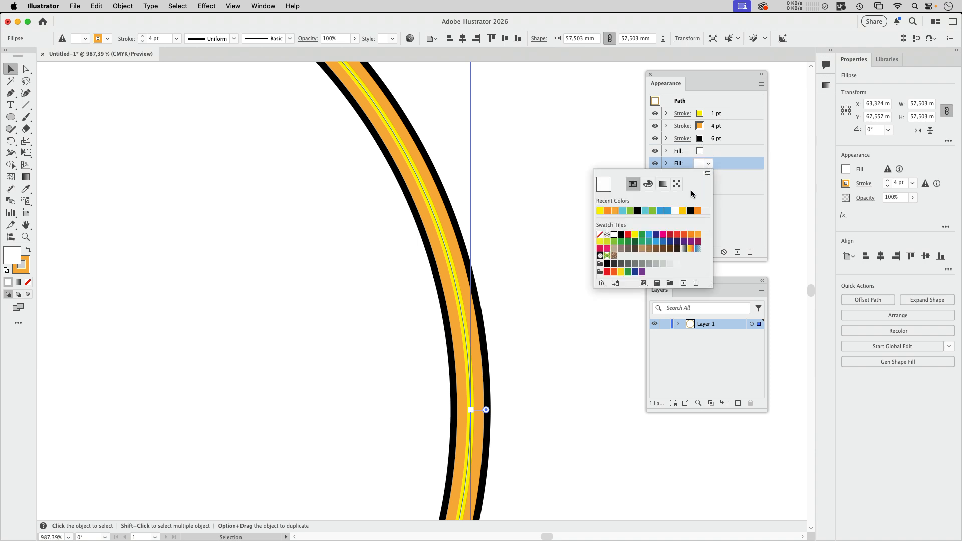
left_click(690, 235)
- Color the top fill blue
left_click(702, 152)
left_click(676, 199)
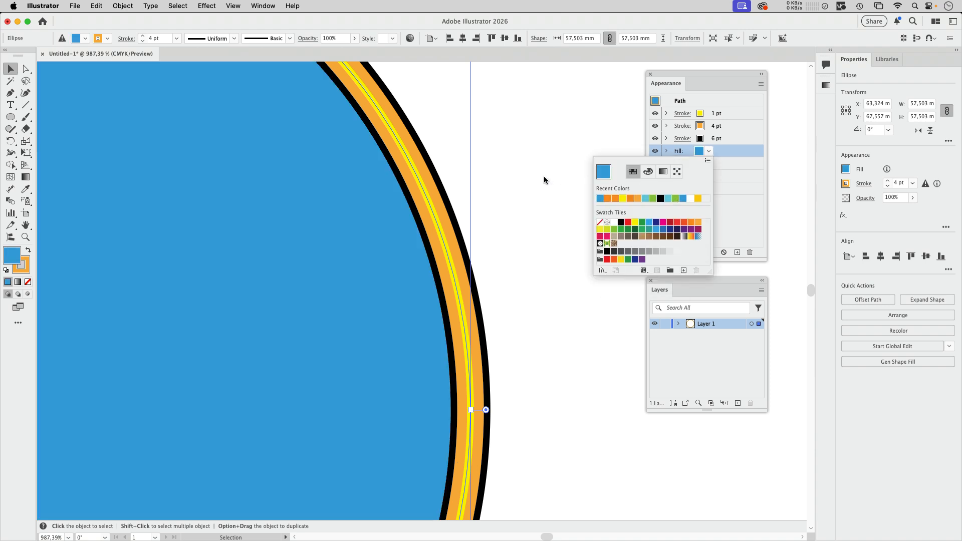
scroll(556, 220, "down", 5)
left_click_drag(568, 231, 495, 221)
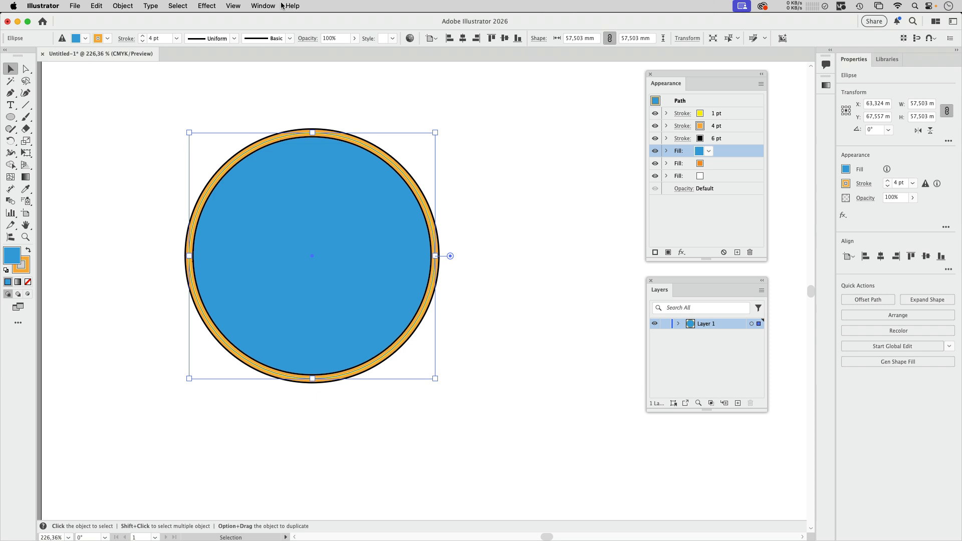
- Open the Gradient panel and apply a linear gradient to the blue fill
left_click(263, 5)
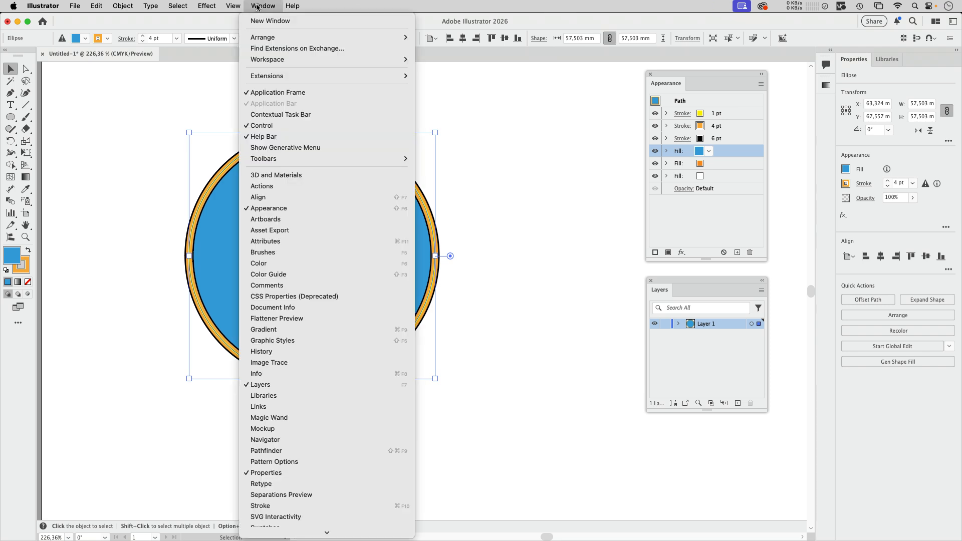
left_click(285, 328)
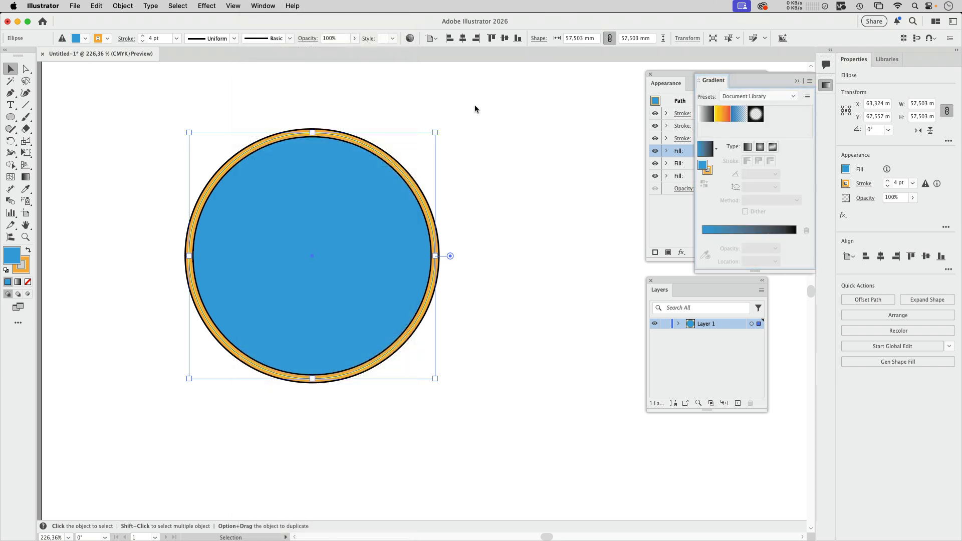
left_click_drag(712, 80, 492, 99)
left_click(487, 163)
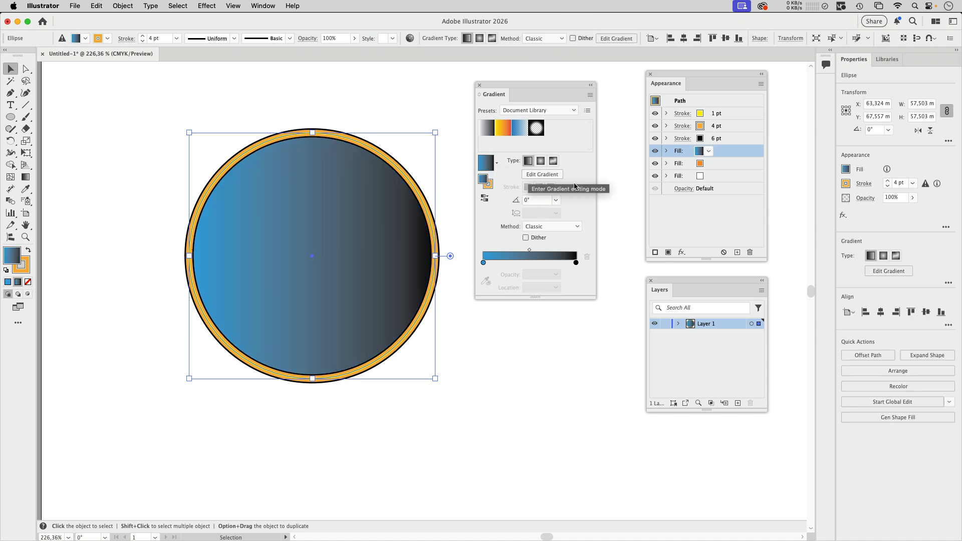
- Make the gradient's end stop blue and set its opacity to 0%
left_click_drag(483, 263, 566, 281)
left_click(556, 264)
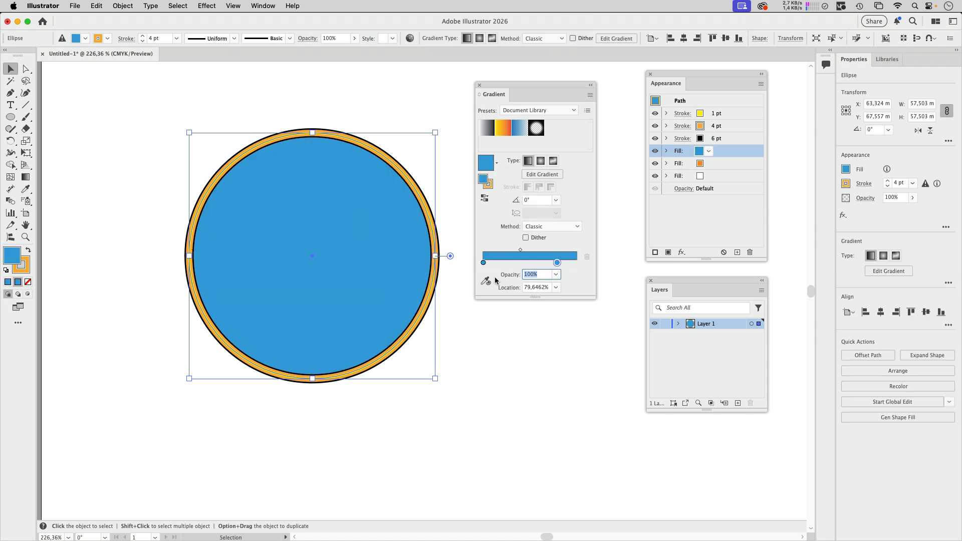
type("0")
key("Return")
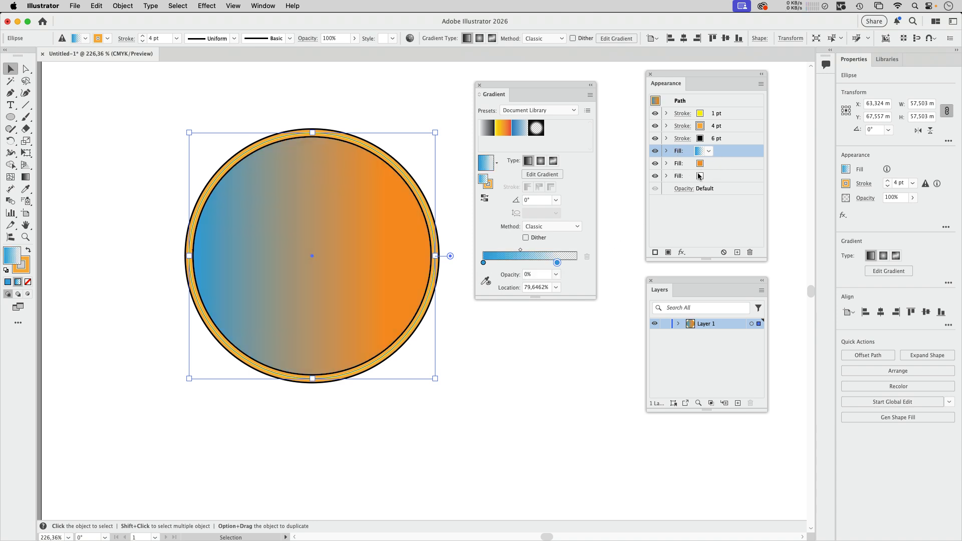
- Color the bottom fill yellow
left_click(723, 167)
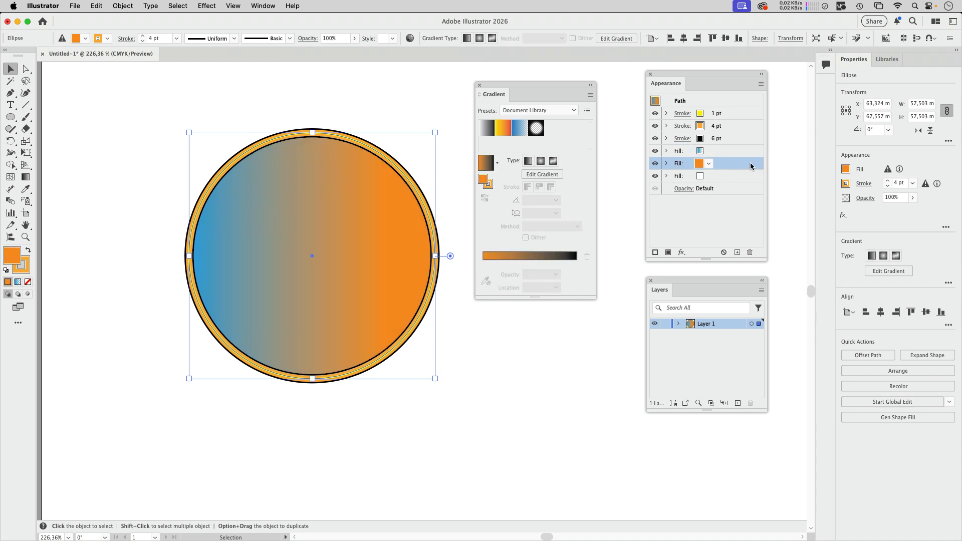
left_click(735, 176)
left_click(708, 176)
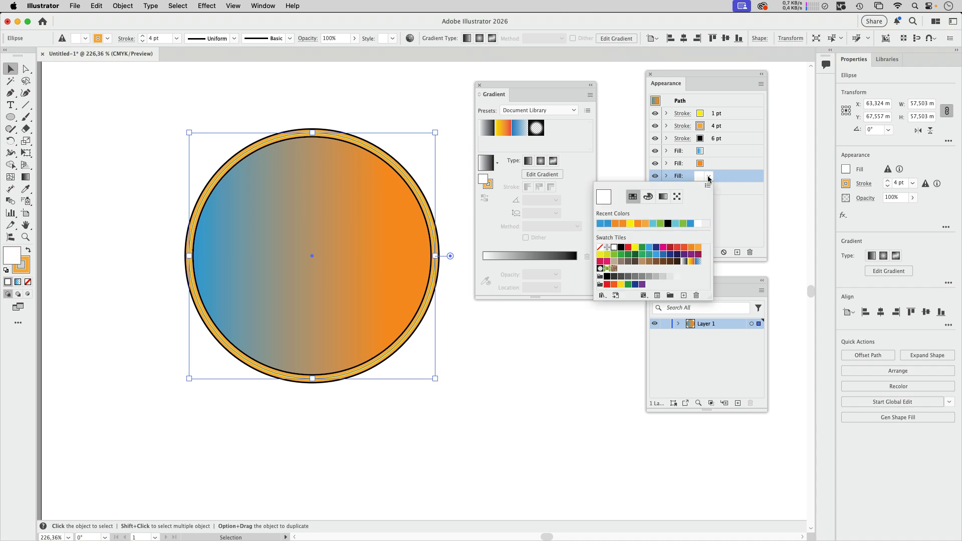
left_click(631, 227)
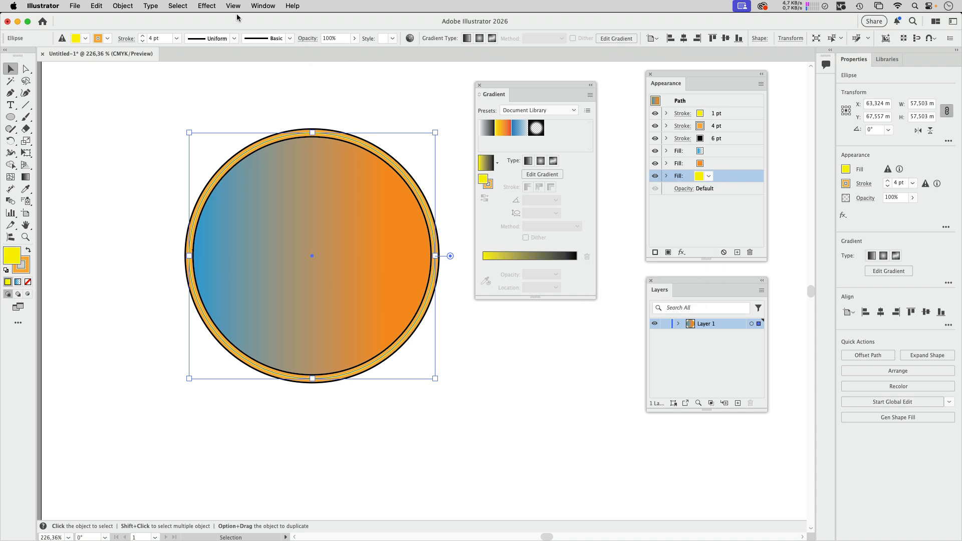
- Apply a Zig Zag effect to the yellow fill with 3.53 mm size, 4 ridges per segment and corner points
left_click(210, 7)
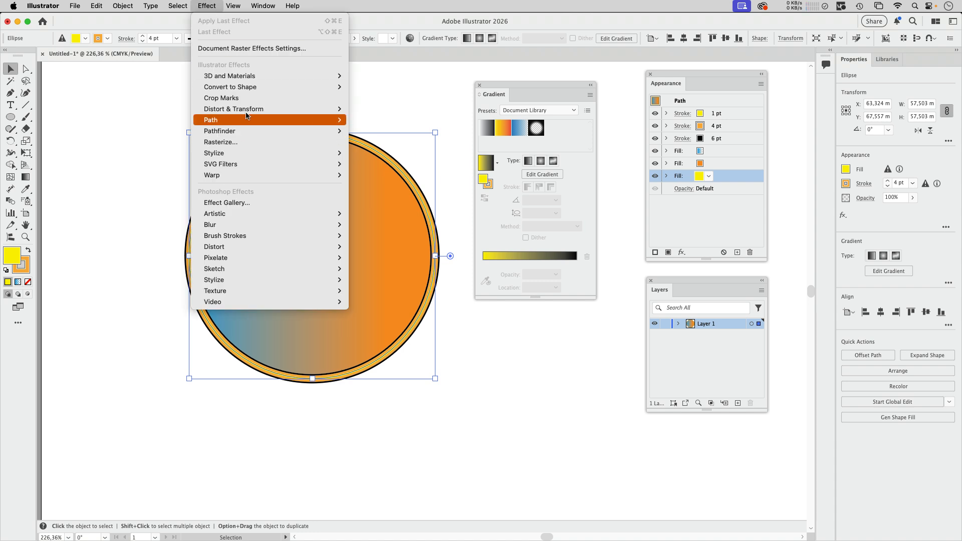
mouse_move(258, 110)
left_click(371, 175)
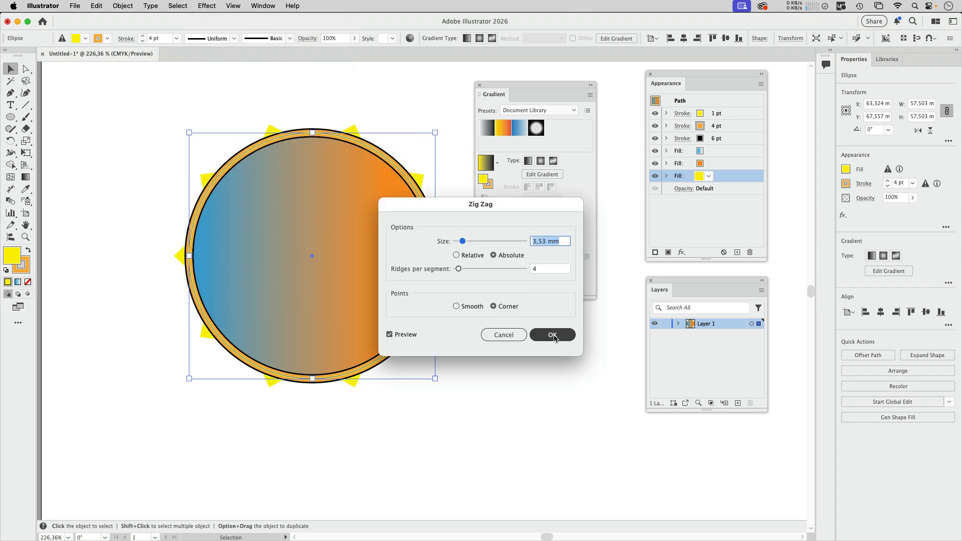
left_click(553, 335)
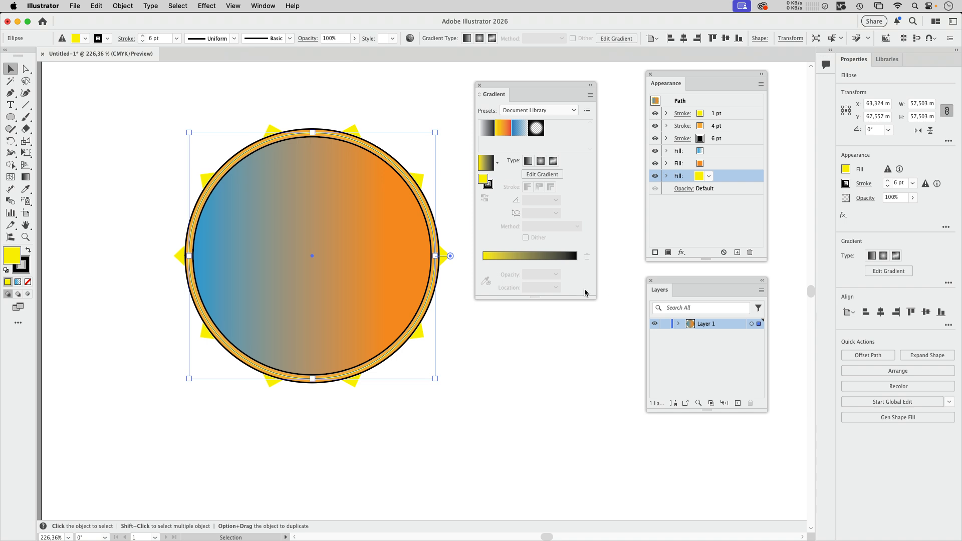
- Apply a Zig Zag effect to the black 6 pt stroke with 9 ridges per segment
left_click(735, 142)
left_click(207, 6)
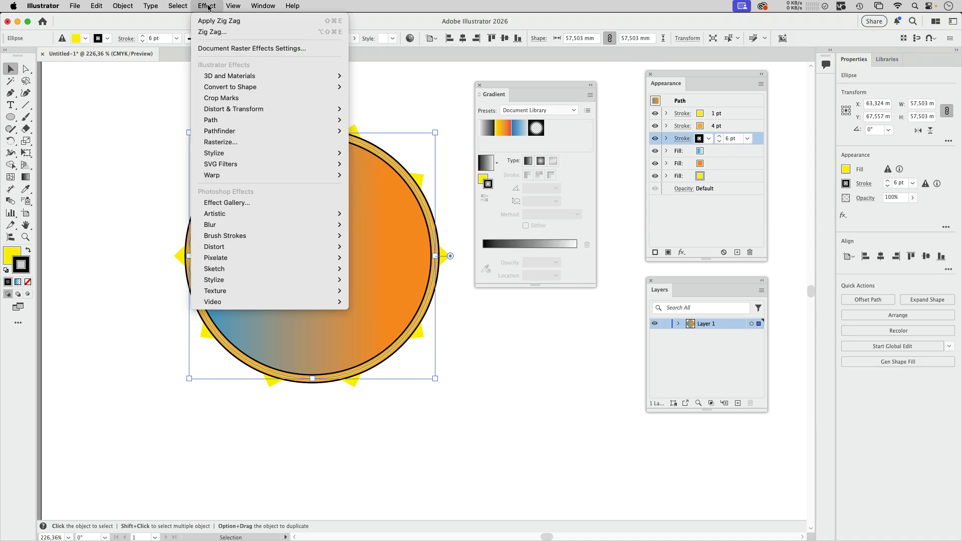
mouse_move(235, 109)
left_click(370, 176)
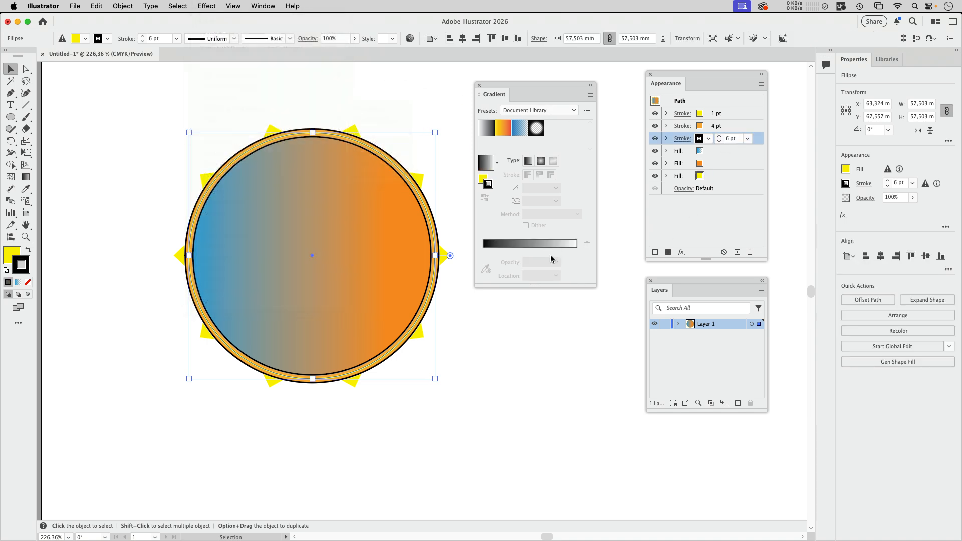
left_click_drag(458, 269, 465, 272)
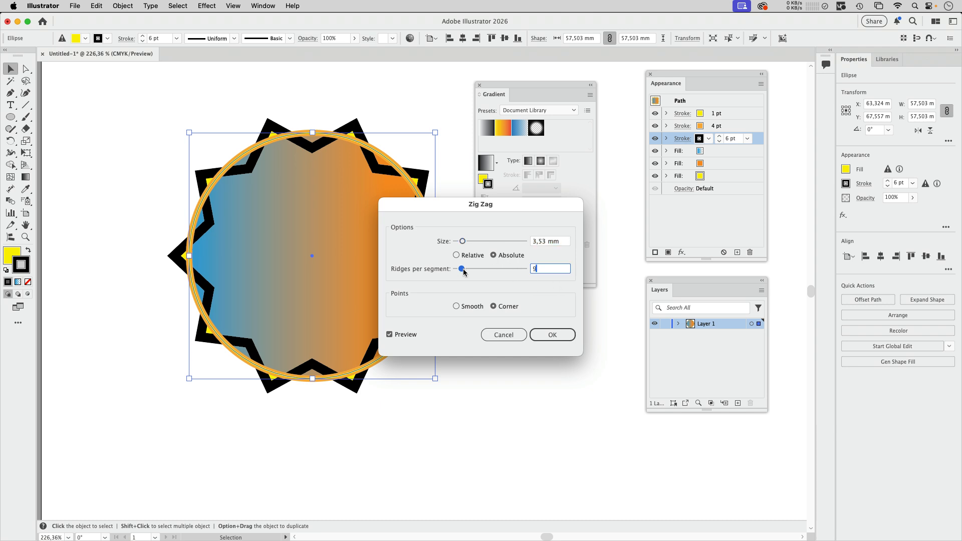
left_click(552, 335)
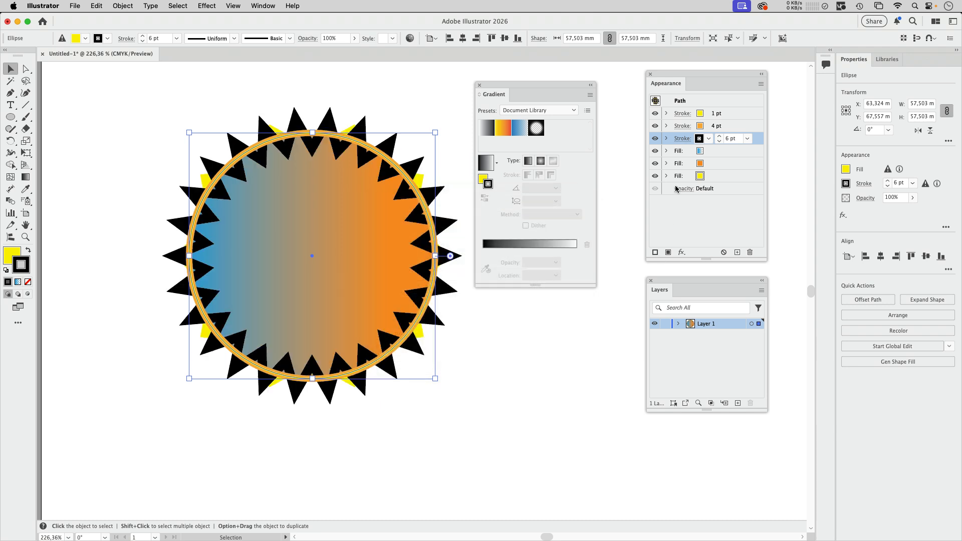
- Set the zig-zag black stroke's weight to 2 pt and deselect the circle
left_click(719, 142)
left_click(719, 142)
left_click(720, 142)
left_click(719, 142)
left_click(507, 325)
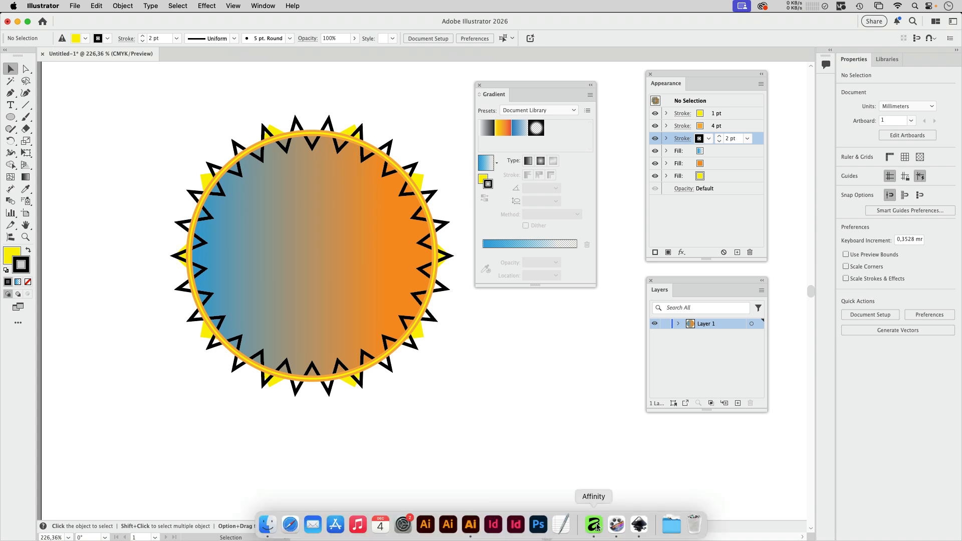
- Switch to Affinity and draw a circle about 97 mm wide with the Ellipse tool
left_click(594, 524)
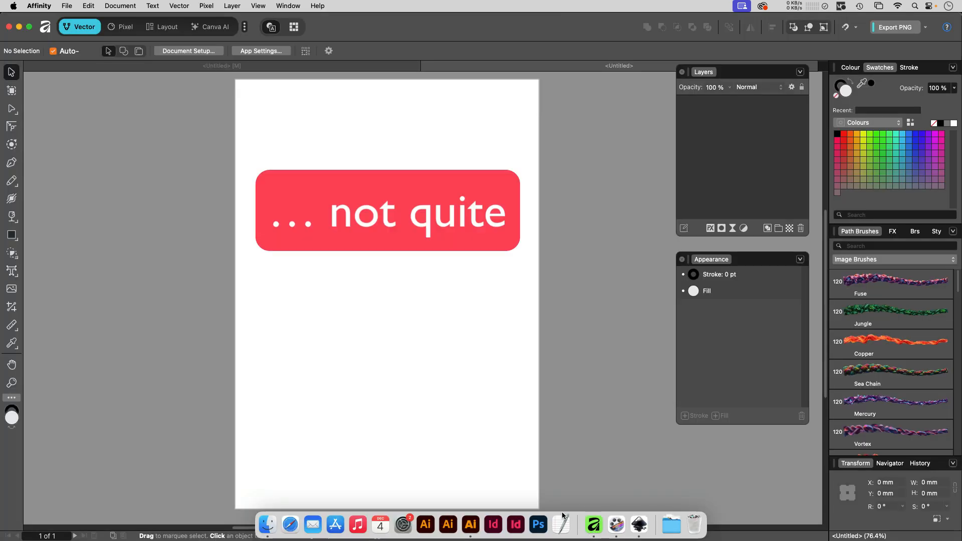
left_click(12, 235)
left_click_drag(305, 159, 446, 300)
- Give the circle a black stroke 7.5 pt wide
key("v")
left_click_drag(704, 260, 489, 142)
left_click(559, 160)
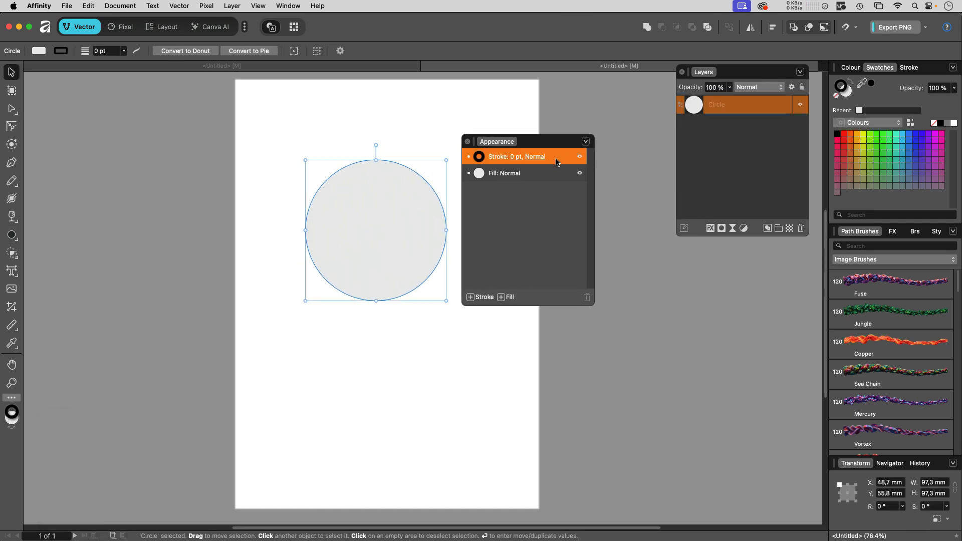
left_click(516, 158)
left_click_drag(472, 194, 482, 193)
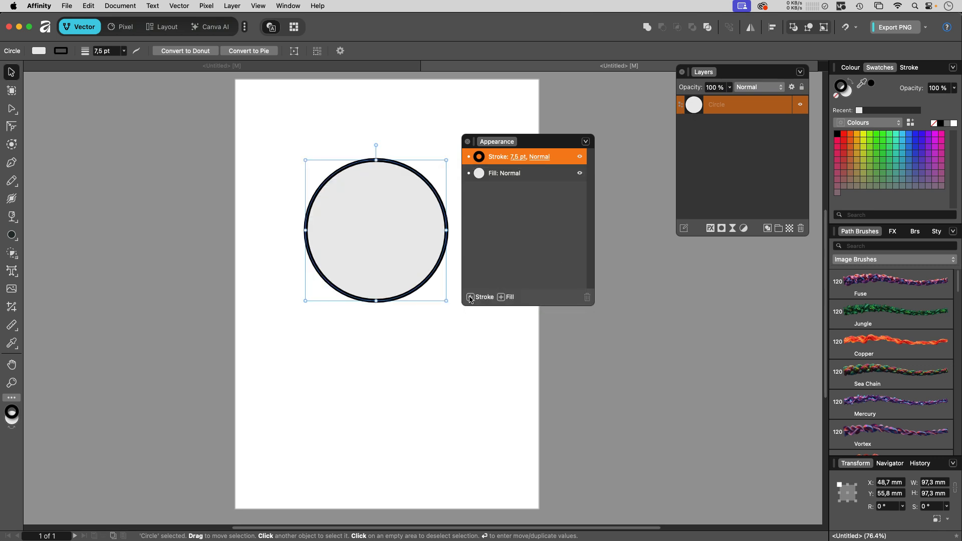
- Add two more strokes to the circle and set the middle one to a 4.5 pt pink-red stroke
left_click(470, 297)
left_click(469, 297)
left_click(484, 176)
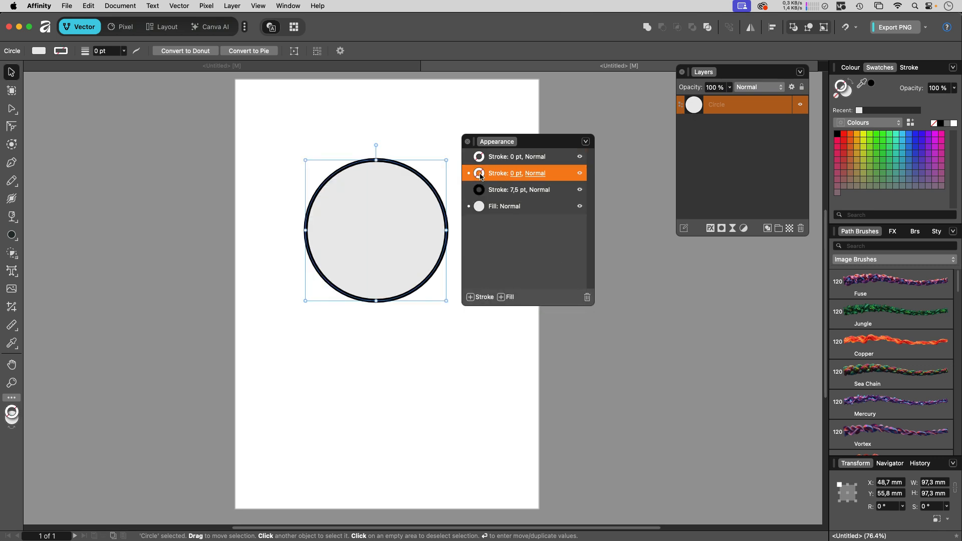
left_click(480, 173)
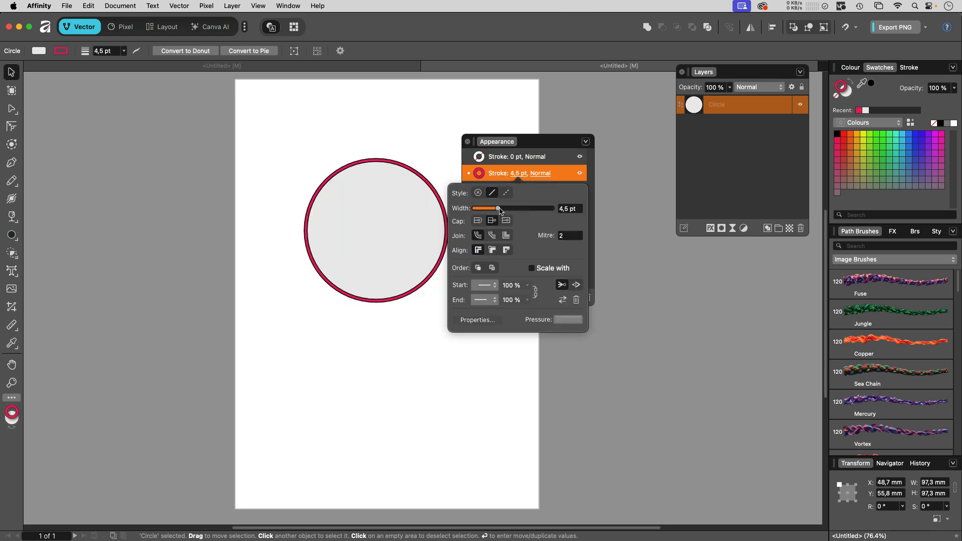
left_click_drag(497, 208, 497, 207)
- Set the top stroke to yellow with a 3 pt width
left_click(492, 158)
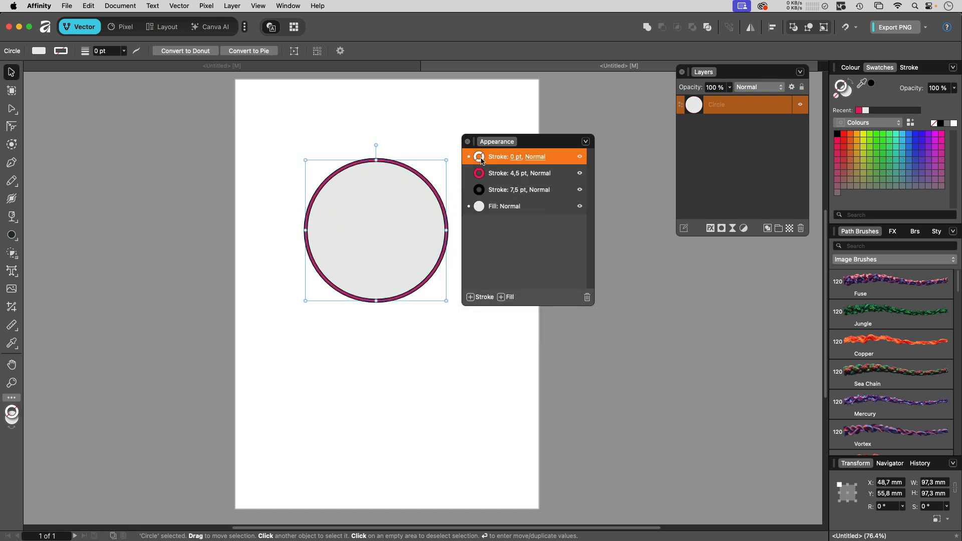
left_click(480, 157)
left_click(424, 218)
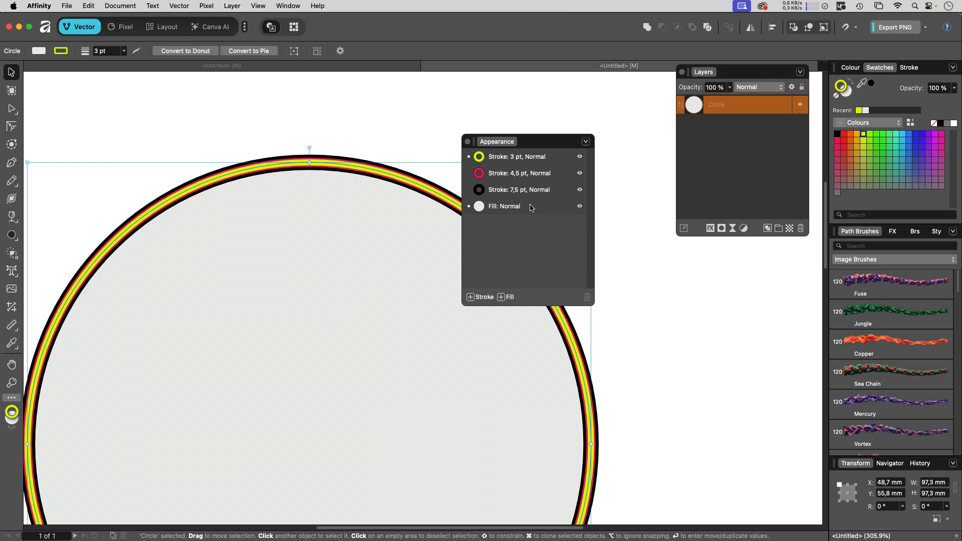
left_click(531, 207)
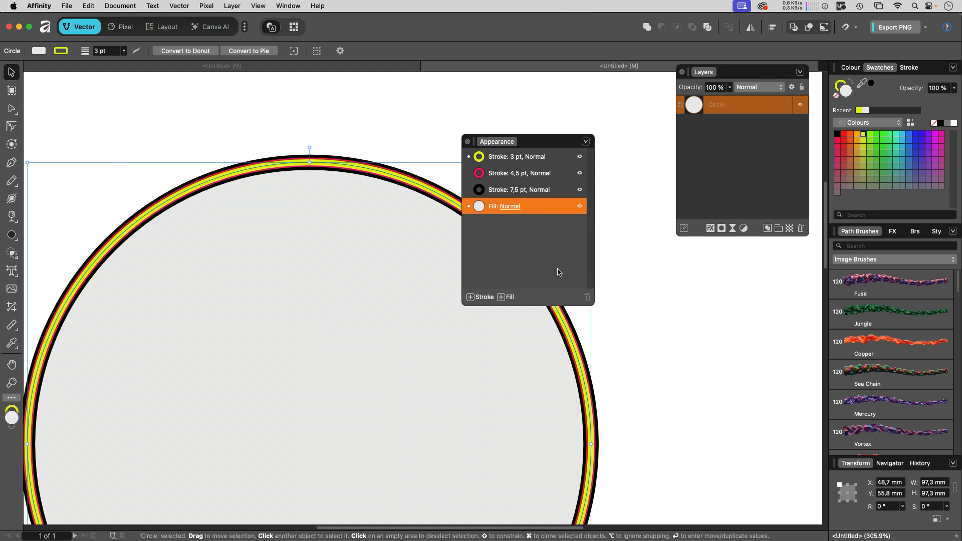
- Add fills to the circle and give the middle fill a linear gradient from magenta to orange
left_click(501, 297)
left_click(500, 297)
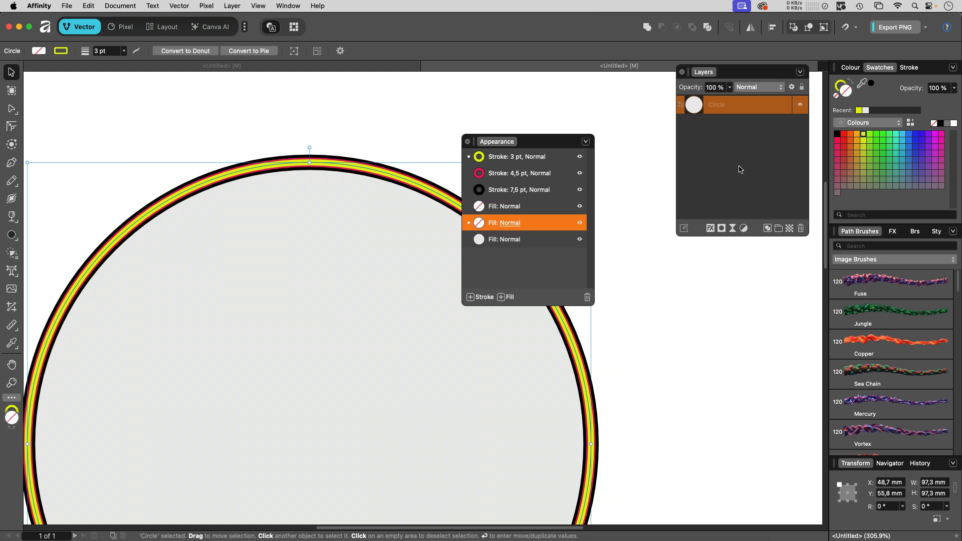
left_click(43, 52)
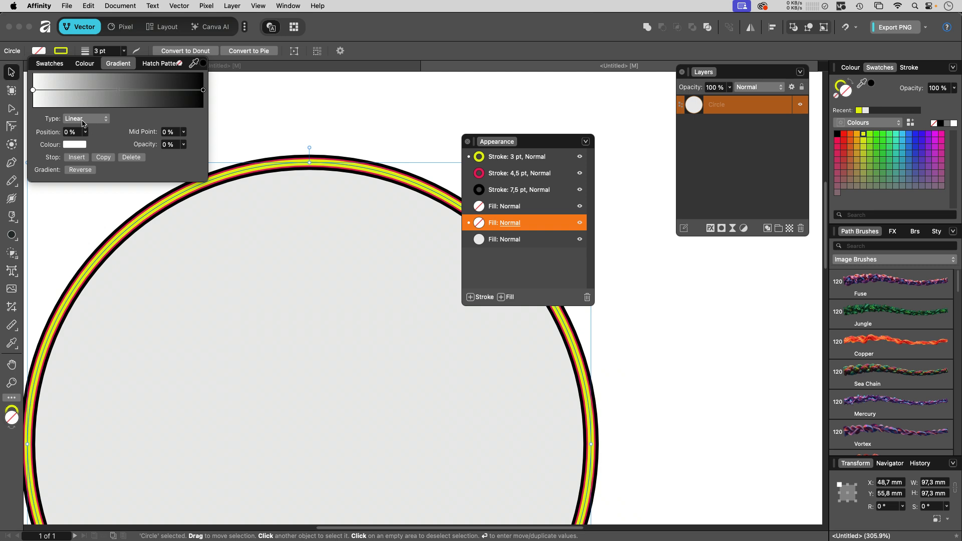
left_click(32, 91)
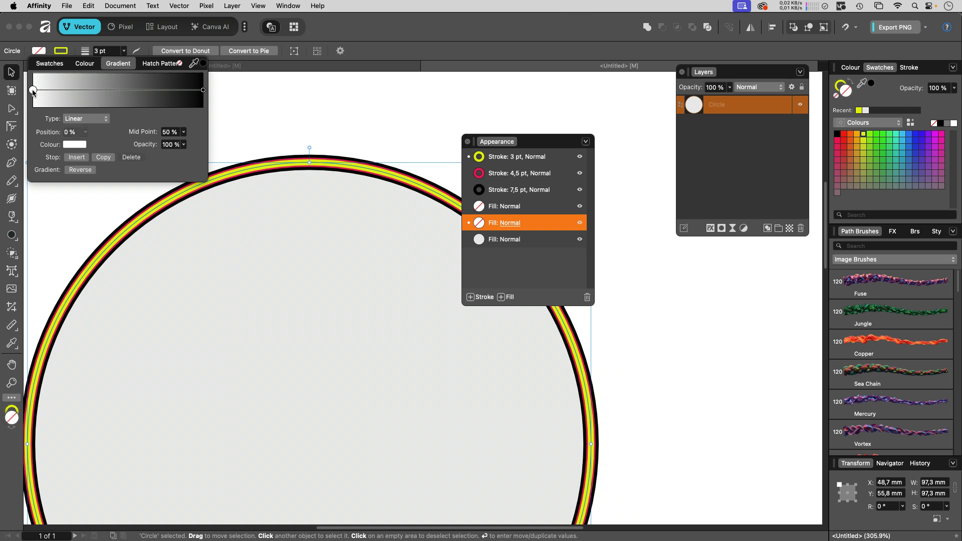
left_click(74, 145)
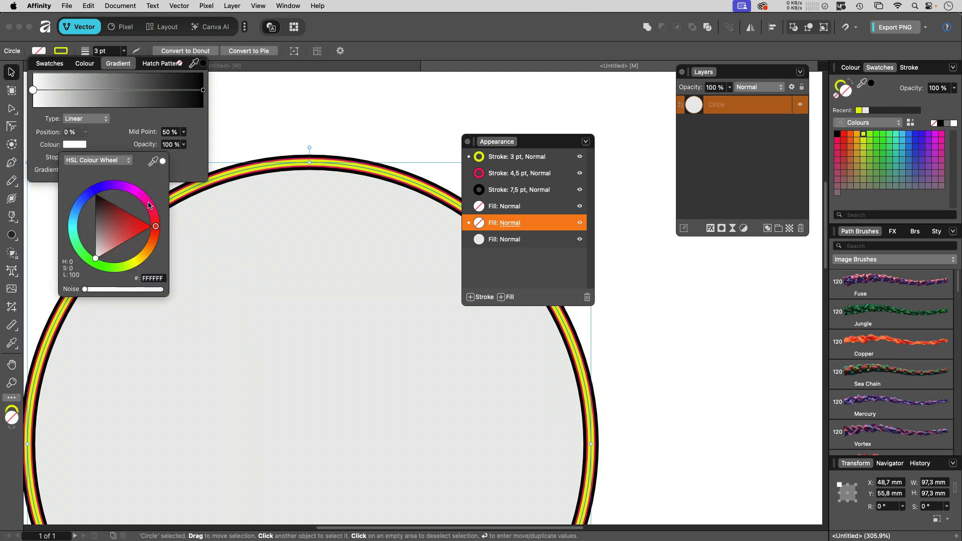
left_click_drag(149, 202, 145, 194)
left_click(203, 90)
left_click(74, 144)
left_click(146, 256)
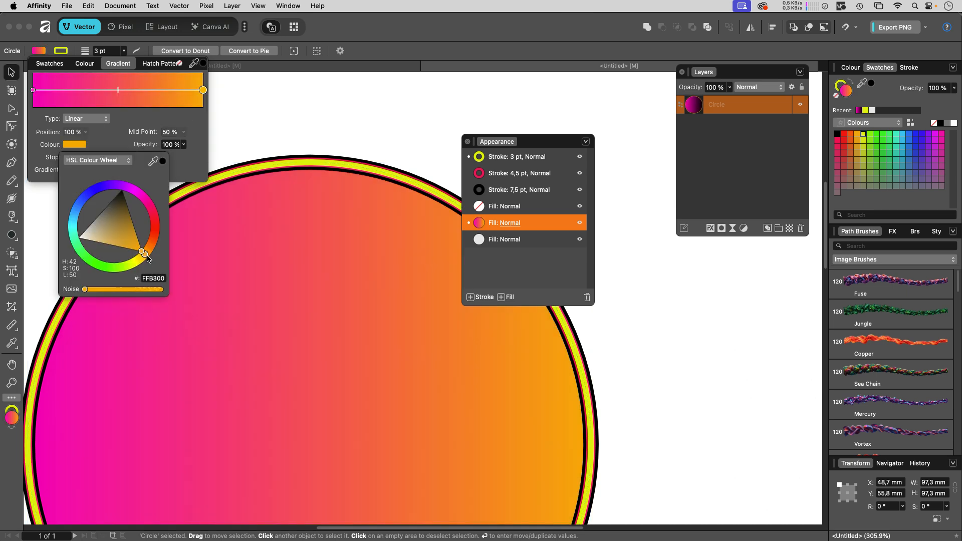
- Set the gradient's orange end stop opacity to 0%
left_click(165, 145)
type("0")
key("Return")
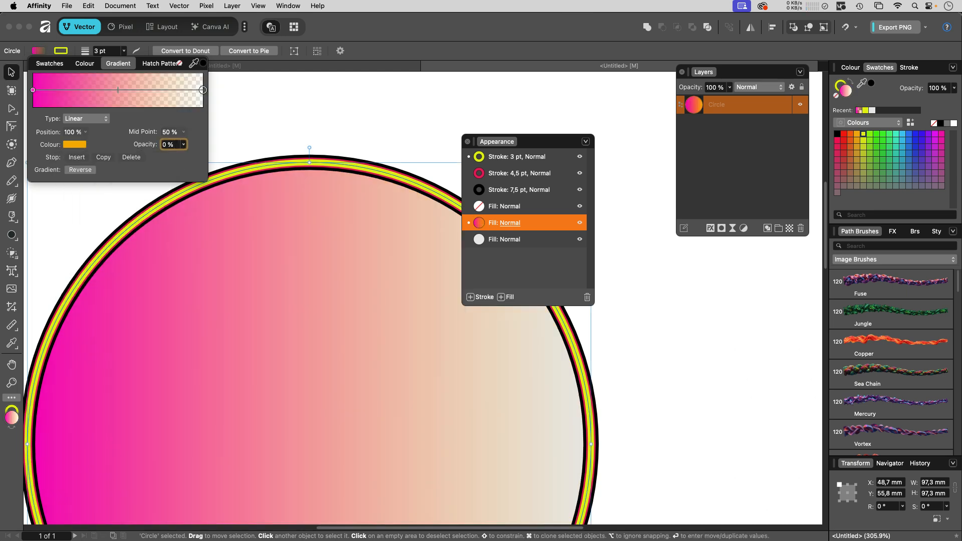
- Set the bottom fill's colour to blue 005DFF
left_click(480, 245)
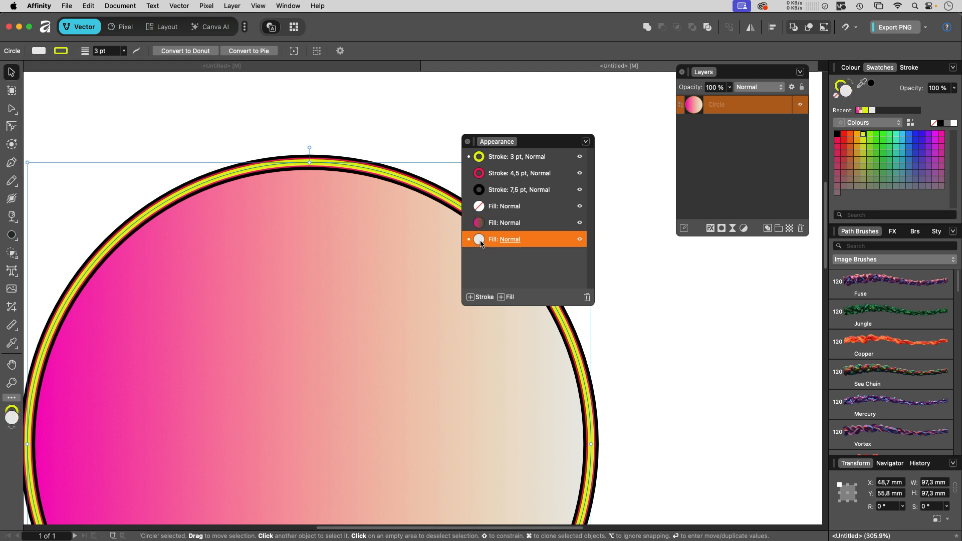
left_click(479, 242)
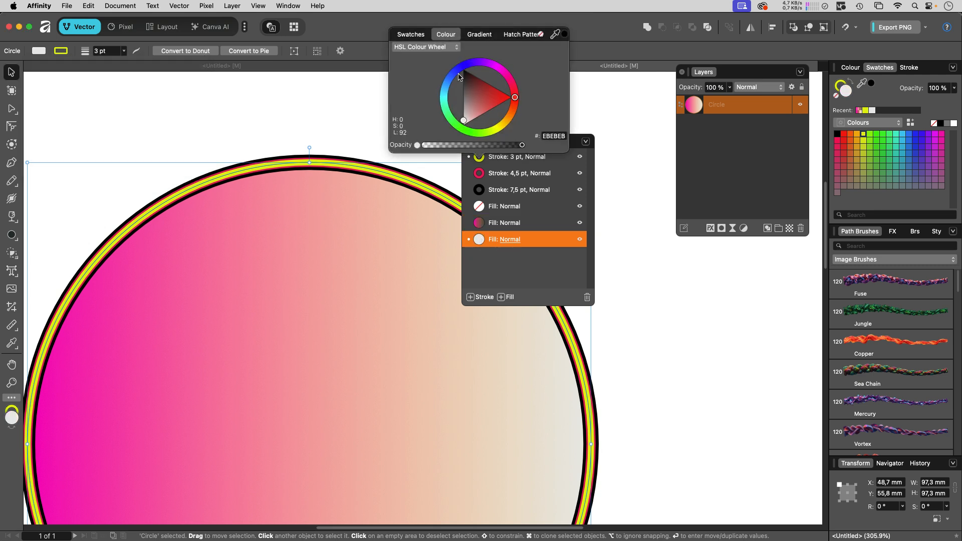
left_click_drag(445, 87, 456, 71)
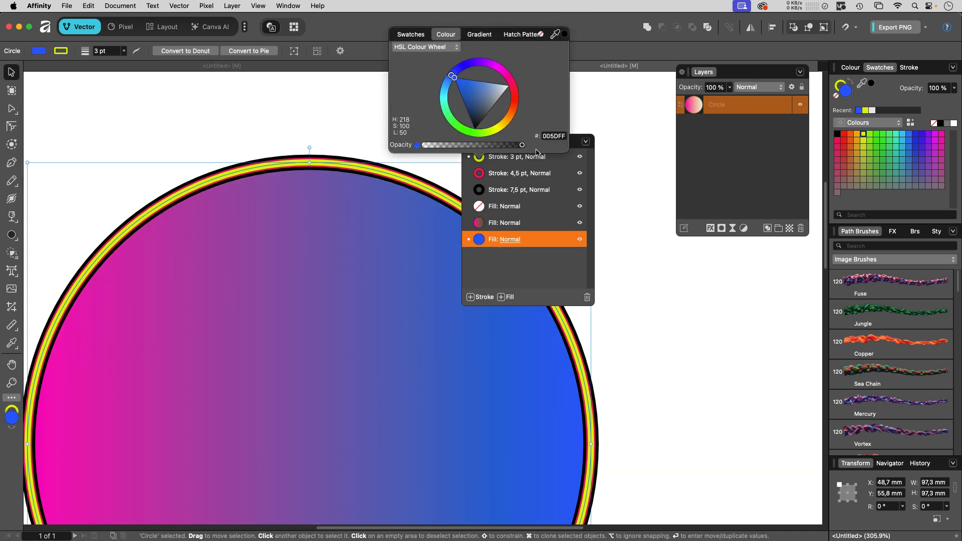
left_click(624, 215)
- Apply a 3D layer effect to the circle, adjusting its radius
key("super+0")
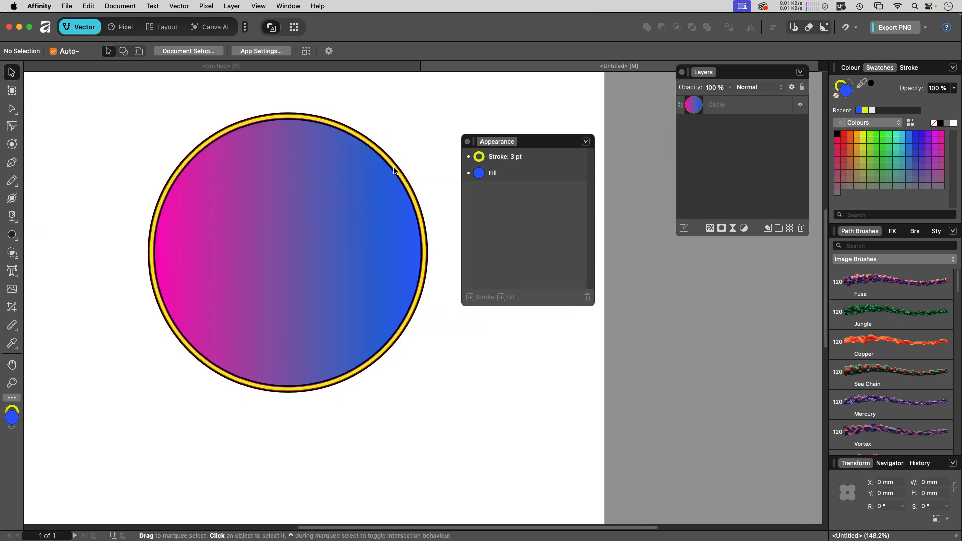
left_click(348, 208)
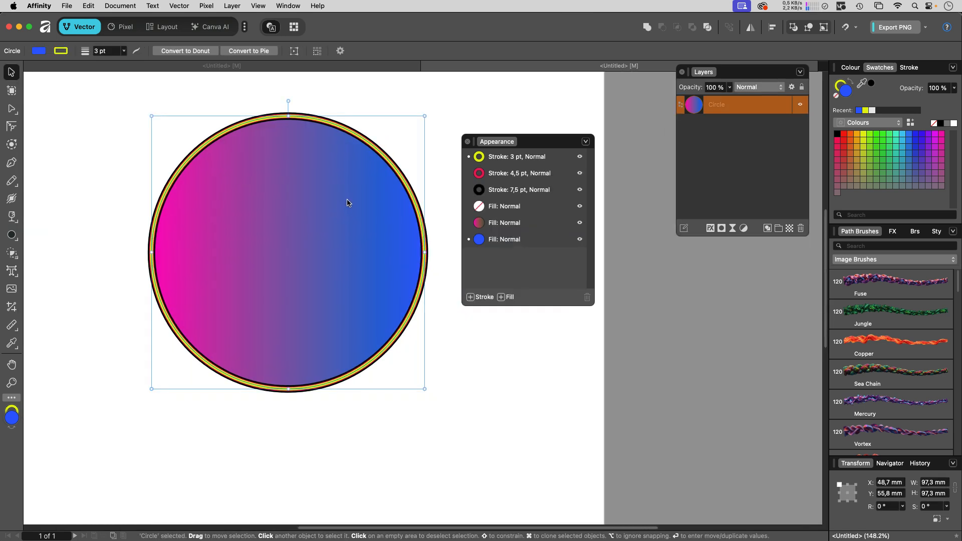
left_click_drag(507, 141, 573, 86)
left_click_drag(713, 75, 471, 279)
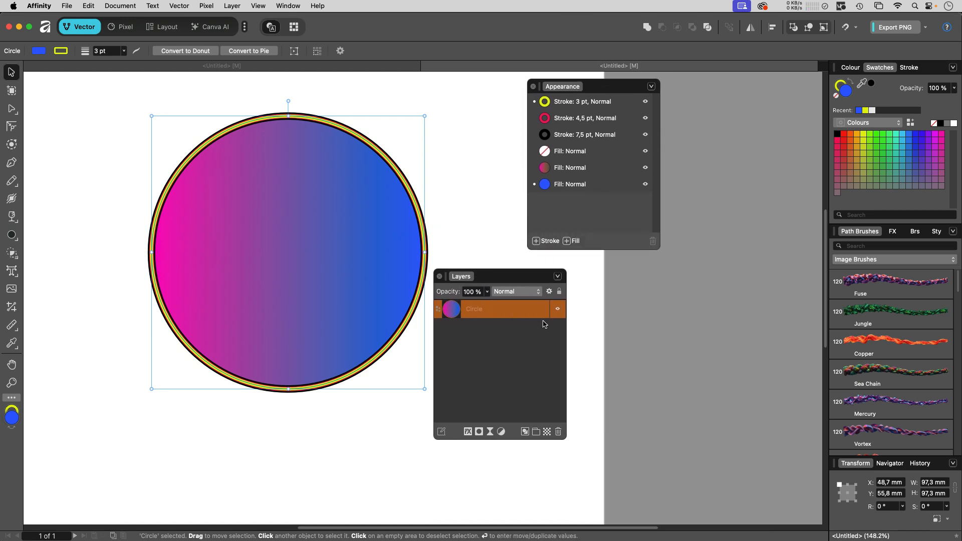
left_click(467, 431)
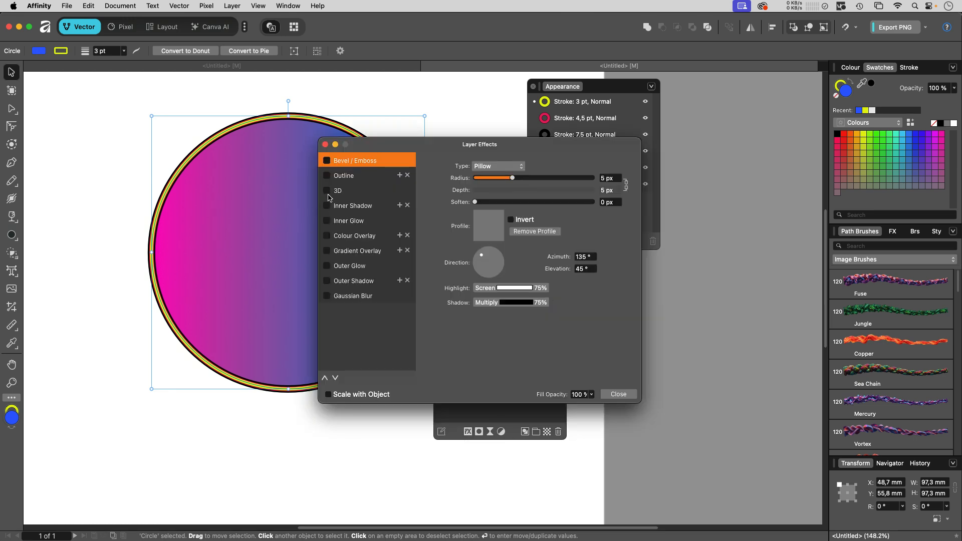
left_click(380, 193)
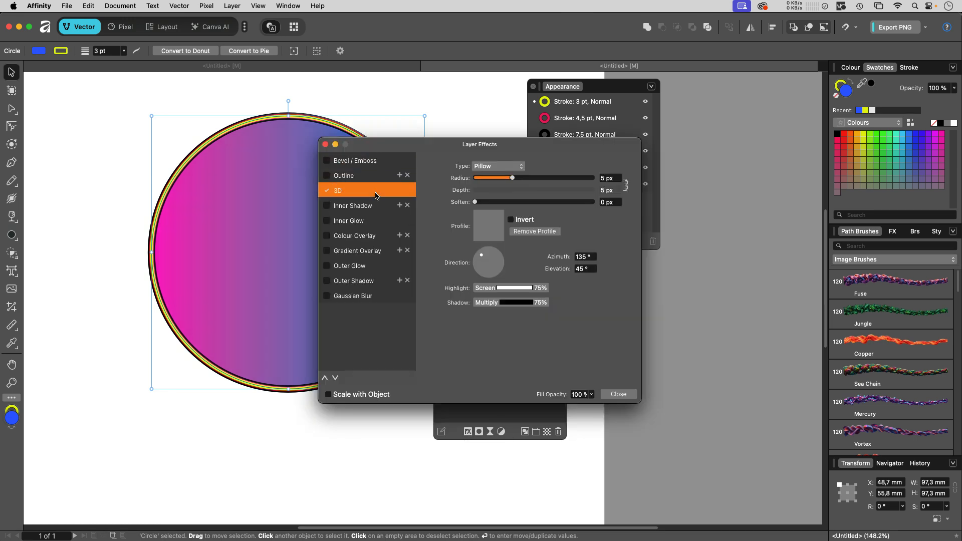
left_click_drag(512, 165, 556, 167)
left_click(618, 394)
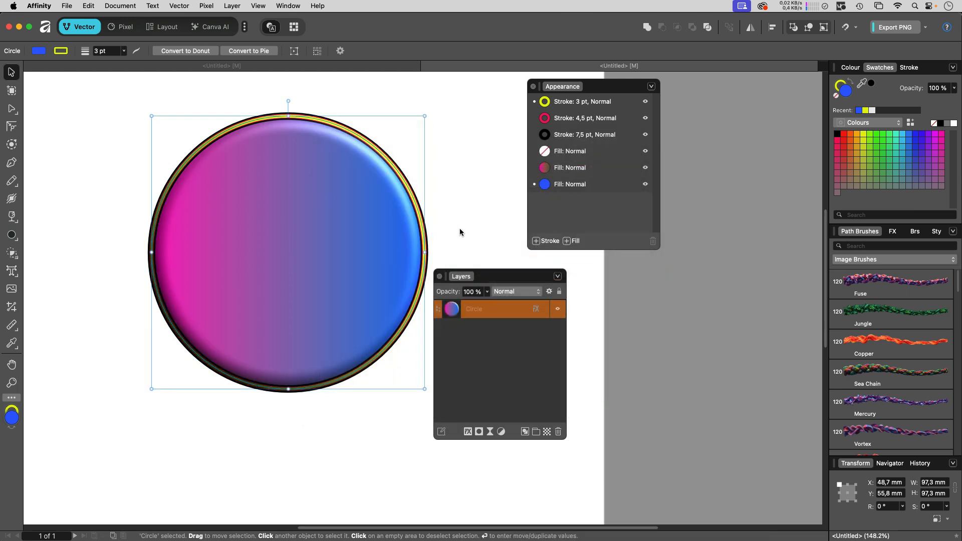
- Zoom in to inspect the circle's layered stroke edges
left_click(437, 214)
scroll(407, 210, "up", 5)
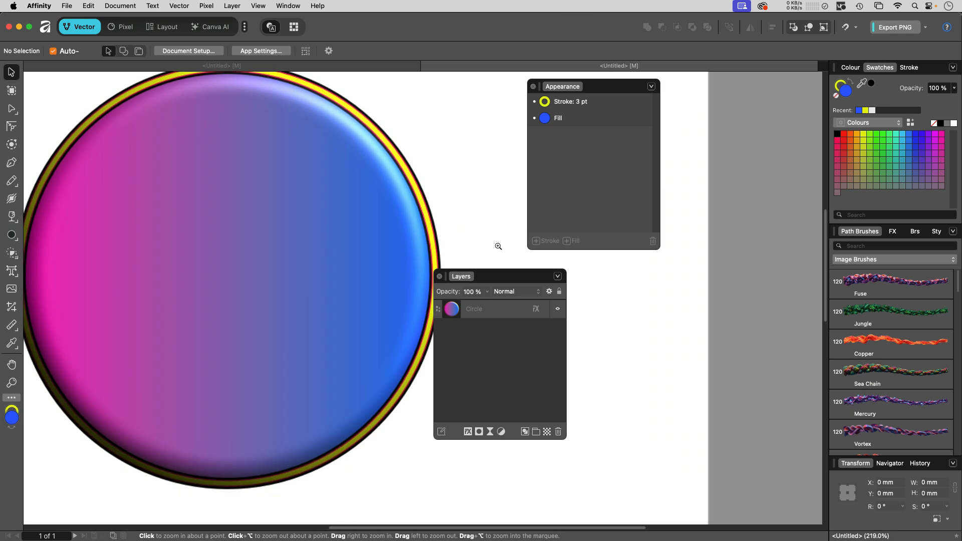
left_click(383, 225)
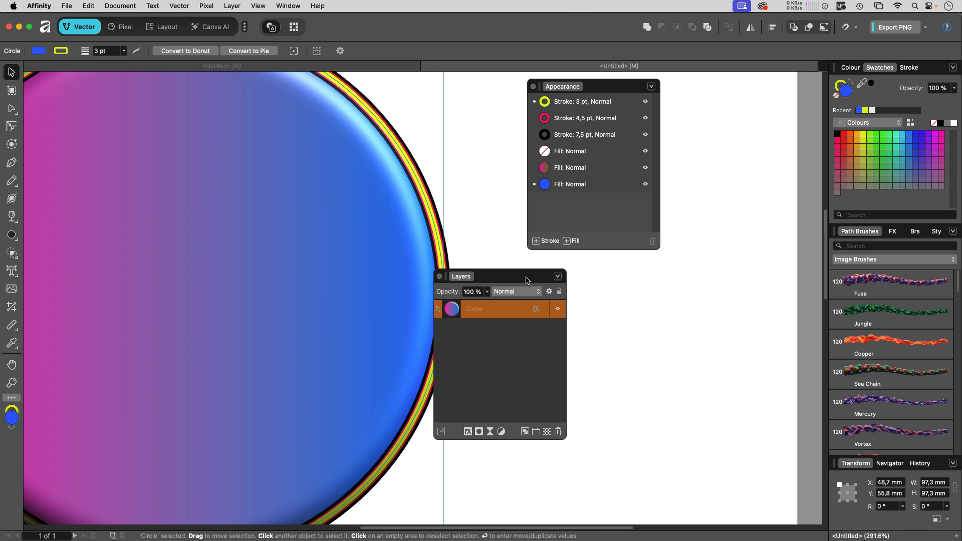
left_click_drag(527, 280, 625, 276)
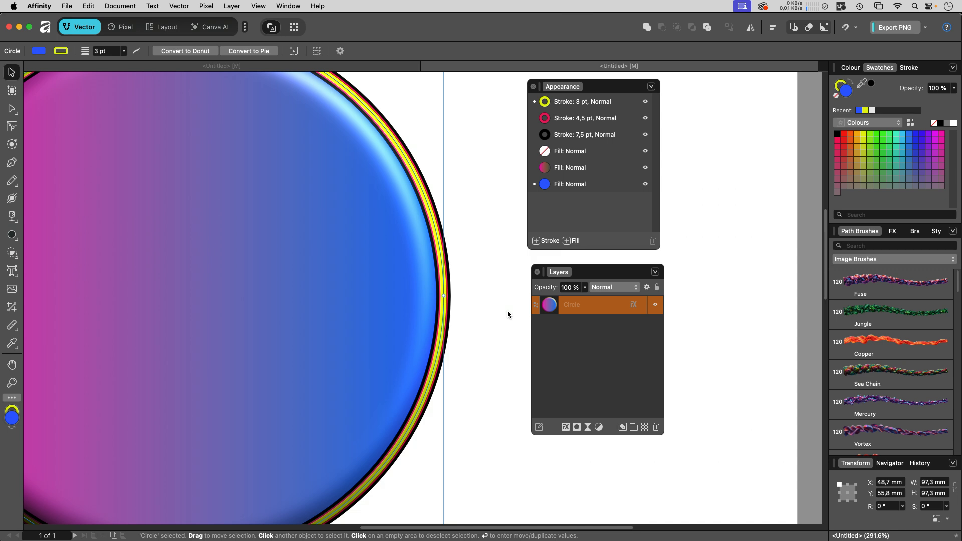
left_click(490, 316)
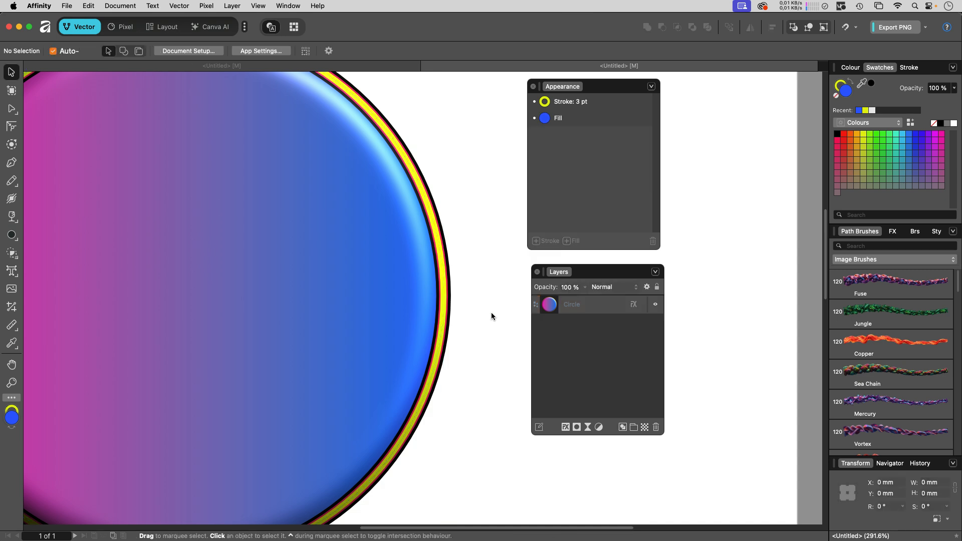